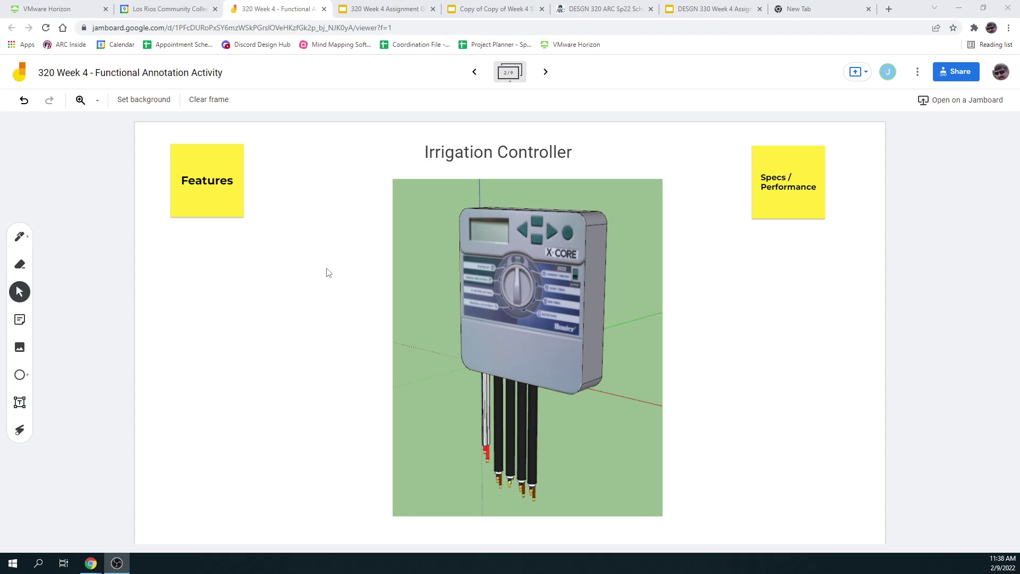
Search 'Hunter irrigation controller' in a new tab, open Hunter's Controllers page, then the X-CORE card
click(807, 11)
click(526, 223)
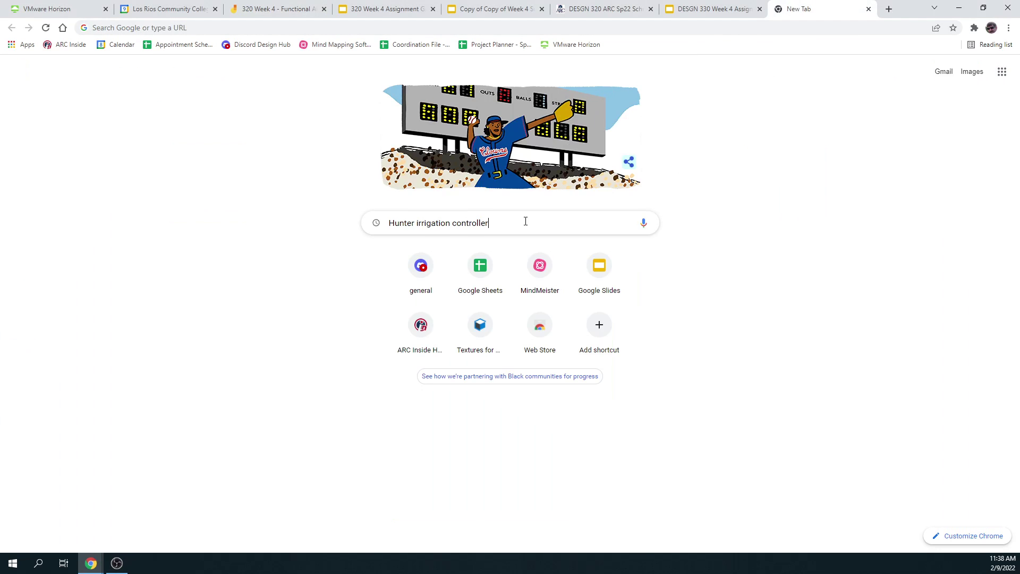
click(480, 216)
key(Return)
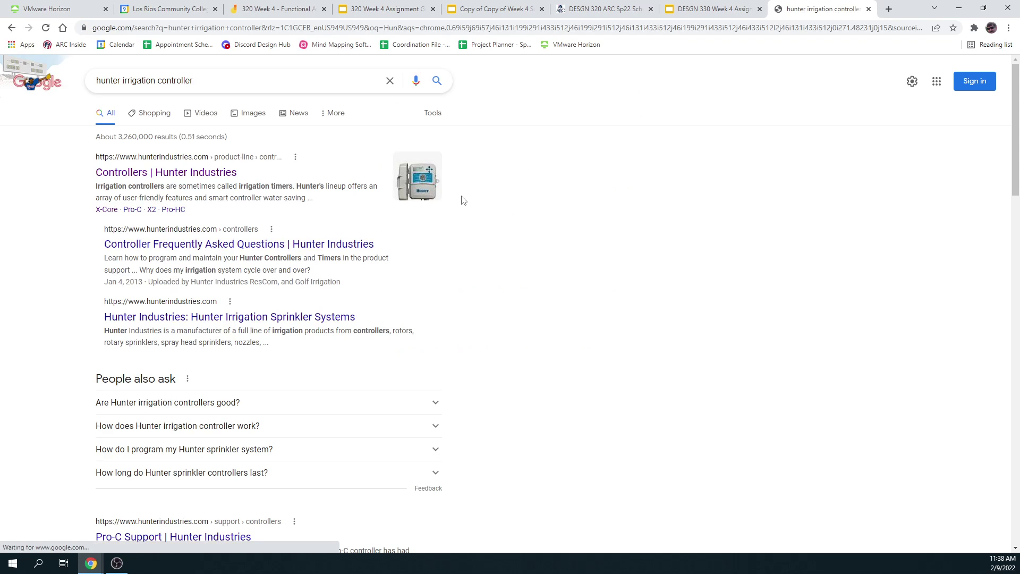
click(192, 177)
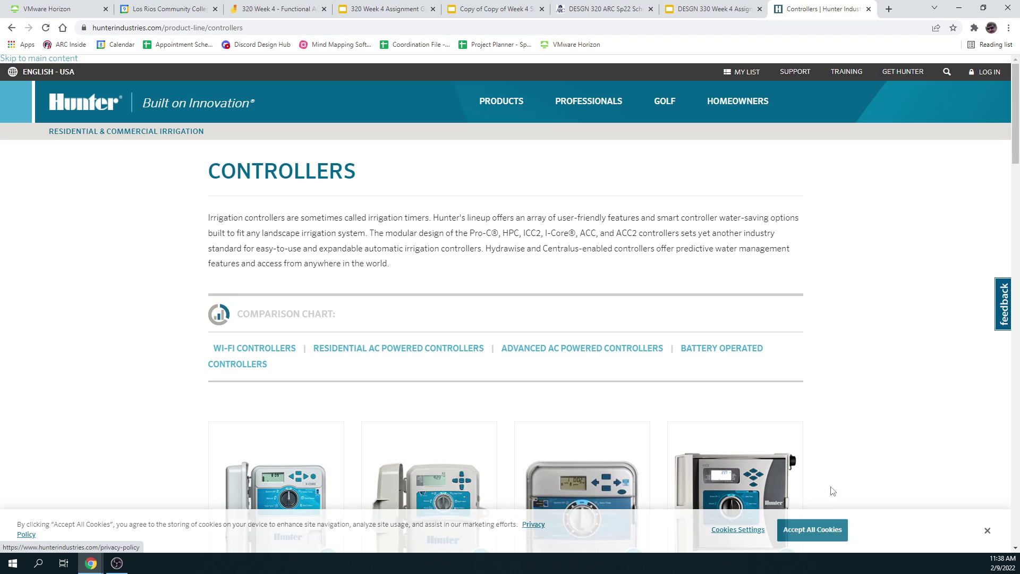
scroll(851, 436, down, 3)
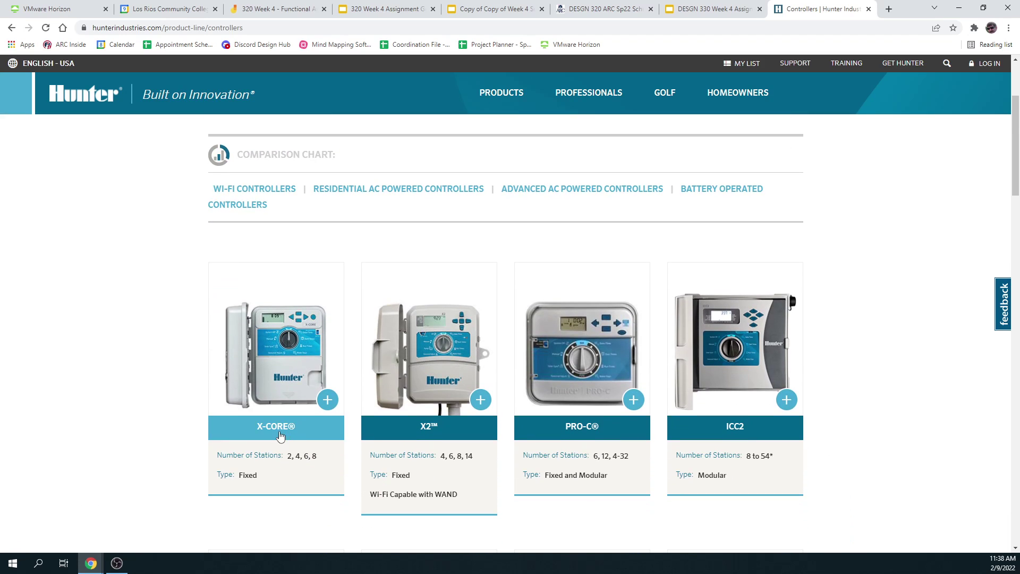
click(280, 432)
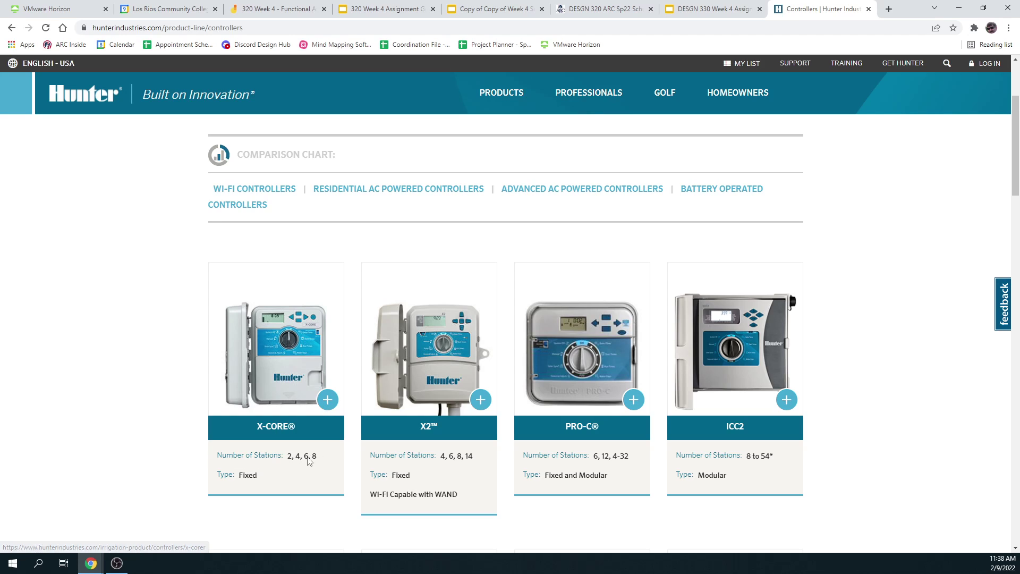
Open the X-CORE product page and show its Overview description
click(281, 423)
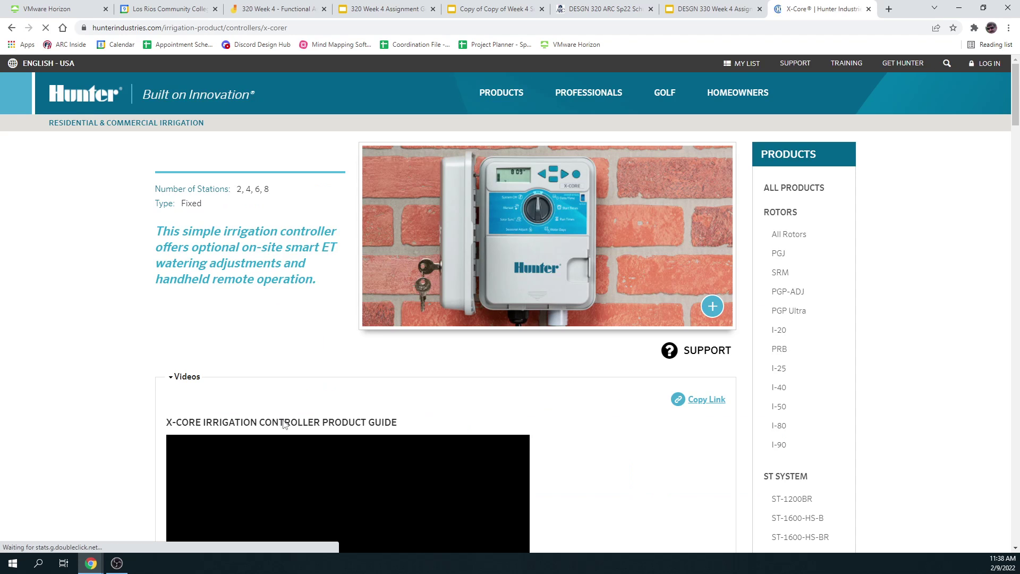
click(295, 386)
click(395, 387)
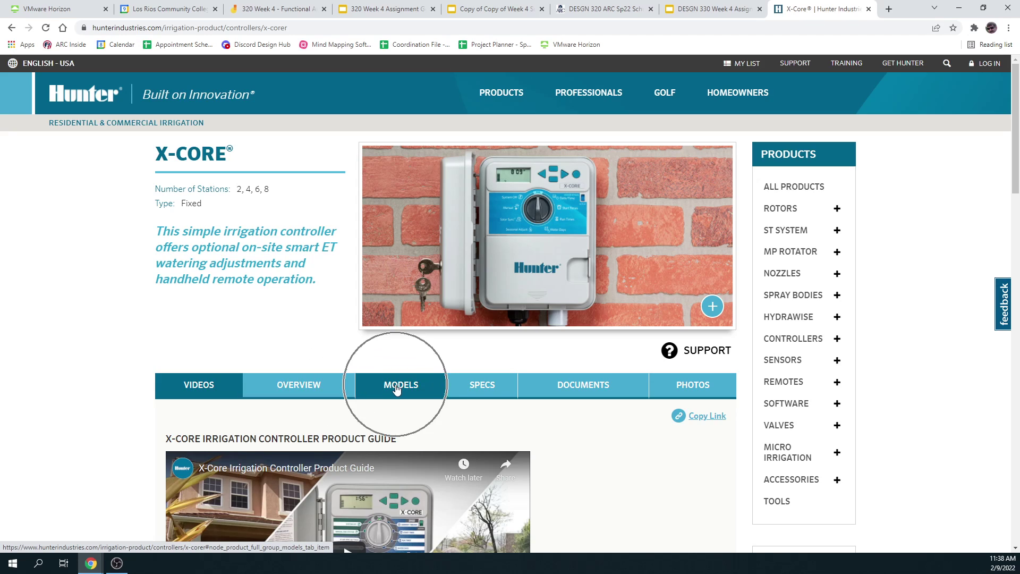
click(489, 389)
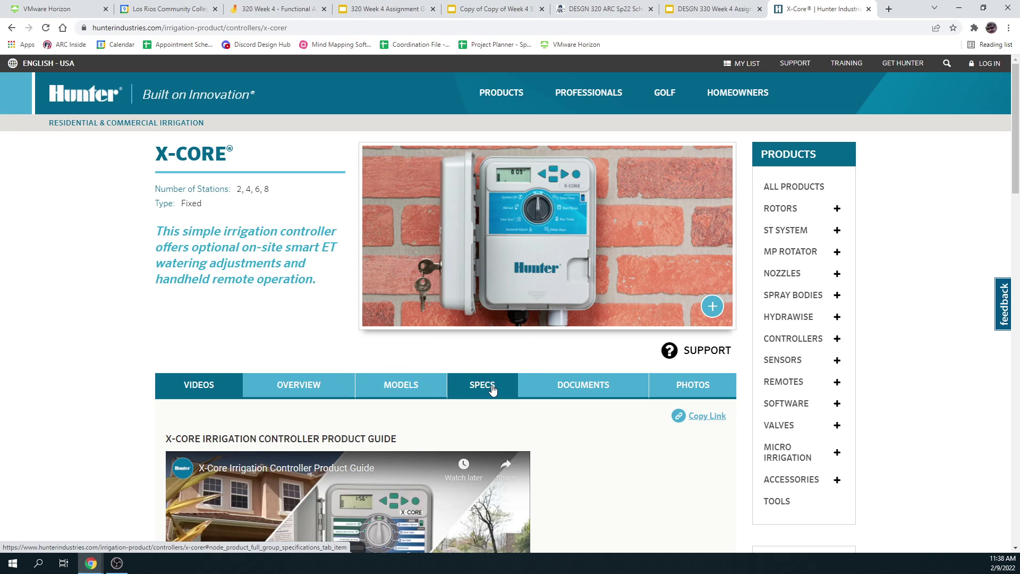
click(305, 392)
click(304, 392)
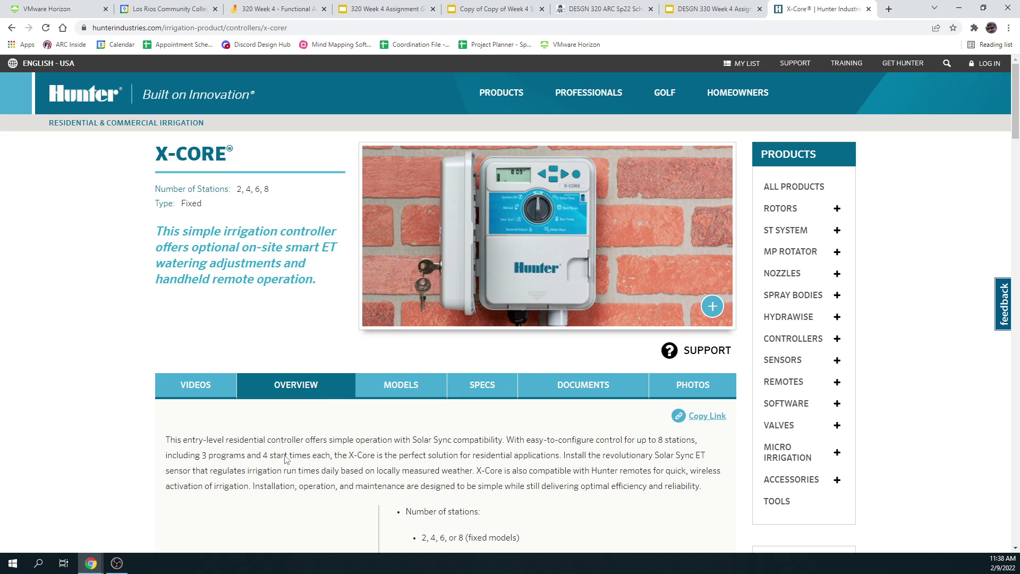
Scroll down and click through the lines of the X-CORE overview text
scroll(285, 457, down, 3)
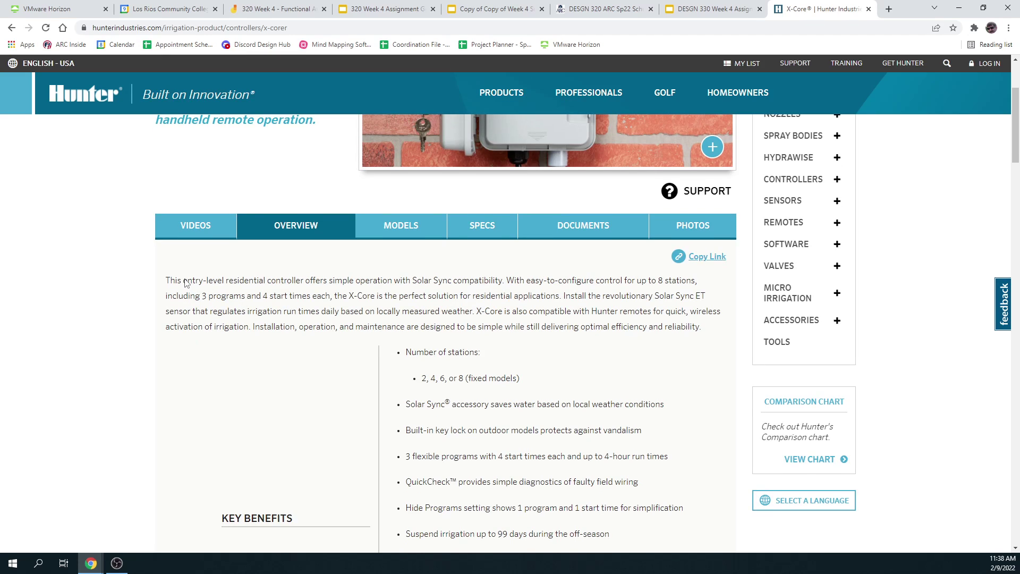
click(218, 285)
click(247, 288)
click(432, 284)
click(450, 287)
click(679, 280)
click(283, 298)
click(284, 299)
click(246, 318)
click(304, 319)
click(424, 316)
click(644, 315)
Scroll to Key Benefits and select the 'Suspend irrigation up to 99 days' bullet
scroll(650, 332, down, 3)
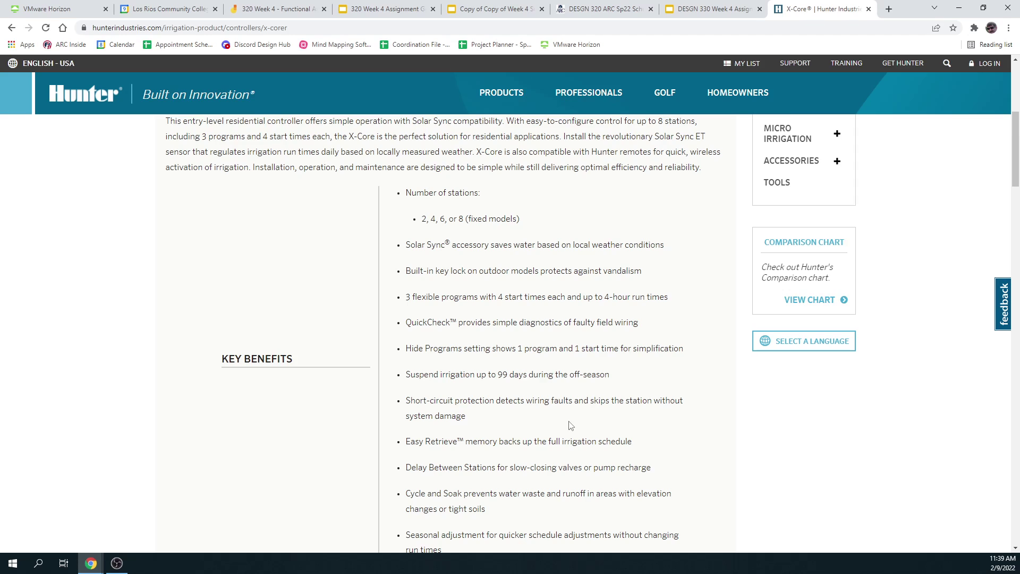
scroll(571, 424, down, 1)
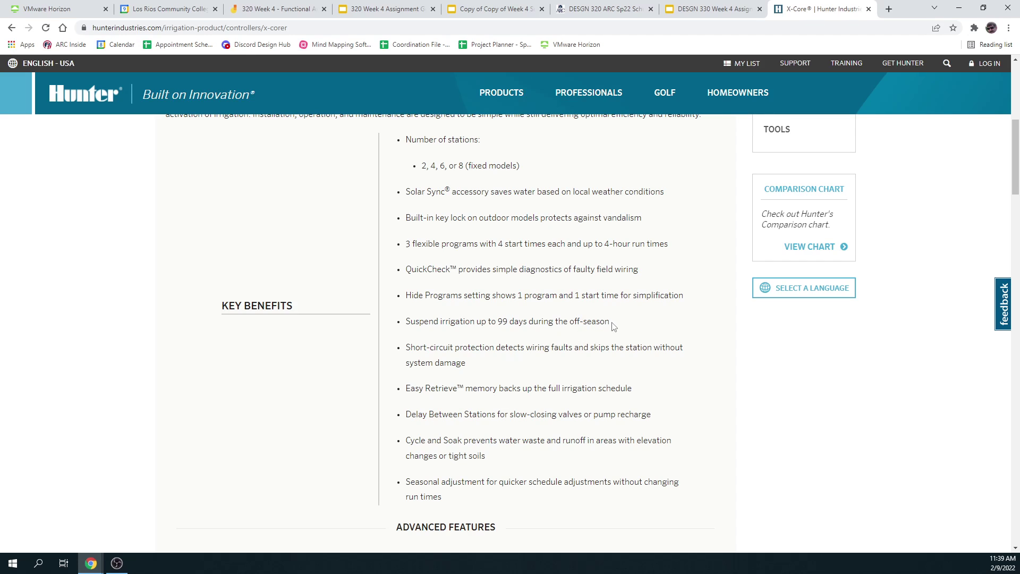
drag(612, 322, 405, 325)
key(ctrl+c)
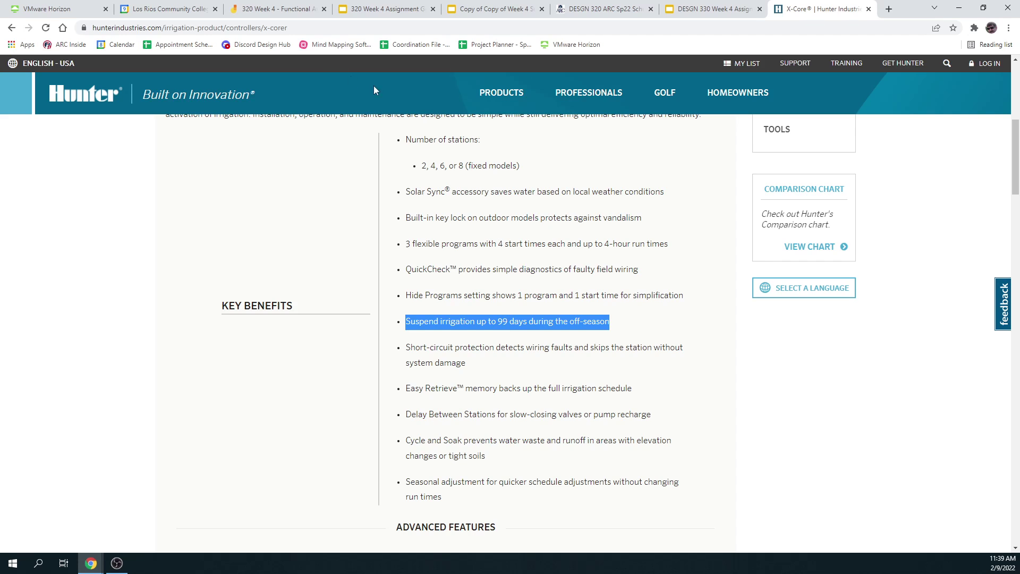
In Jamboard, paste the 99-day suspend benefit as a widened text box under Features
click(294, 9)
right_click(200, 286)
click(146, 315)
click(20, 403)
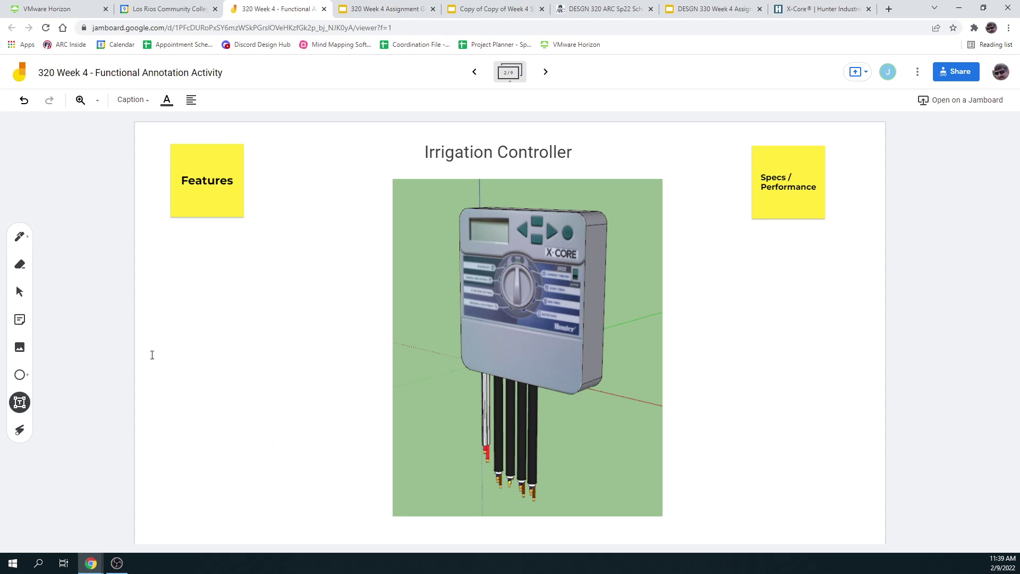
click(167, 269)
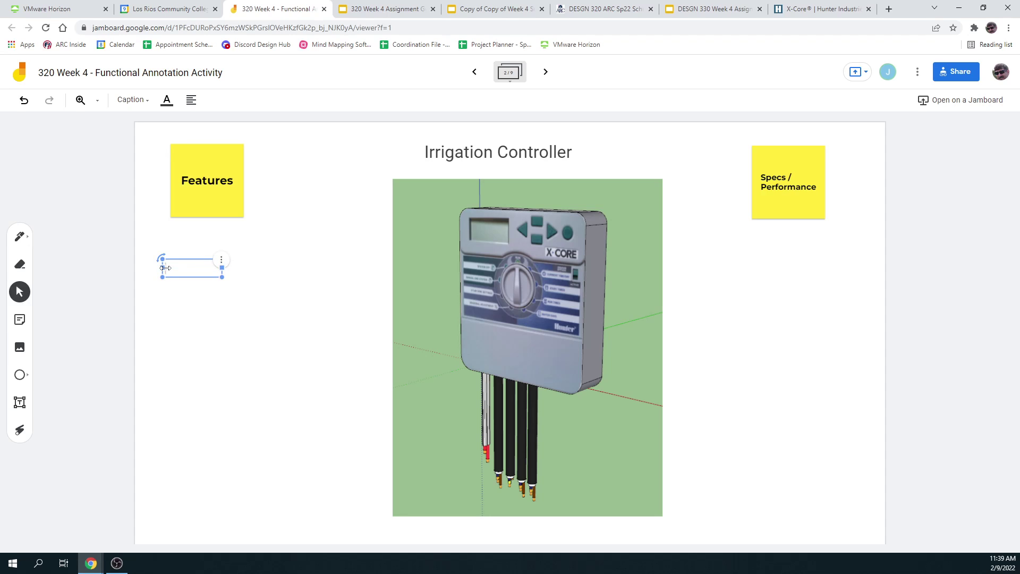
key(ctrl+v)
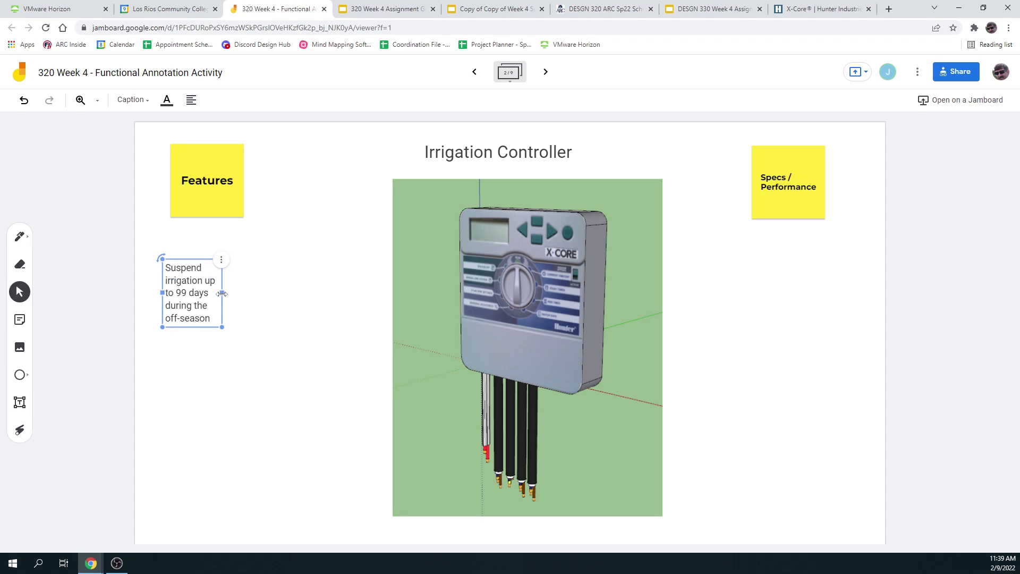
drag(222, 293, 328, 274)
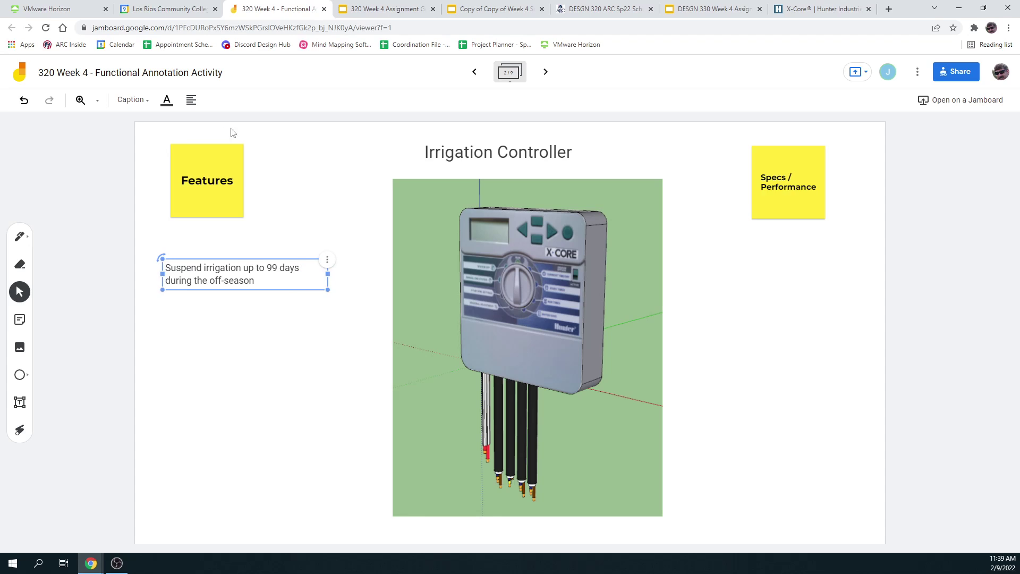
Set the pasted text's style to Caption and go back to the X-Core page
click(145, 106)
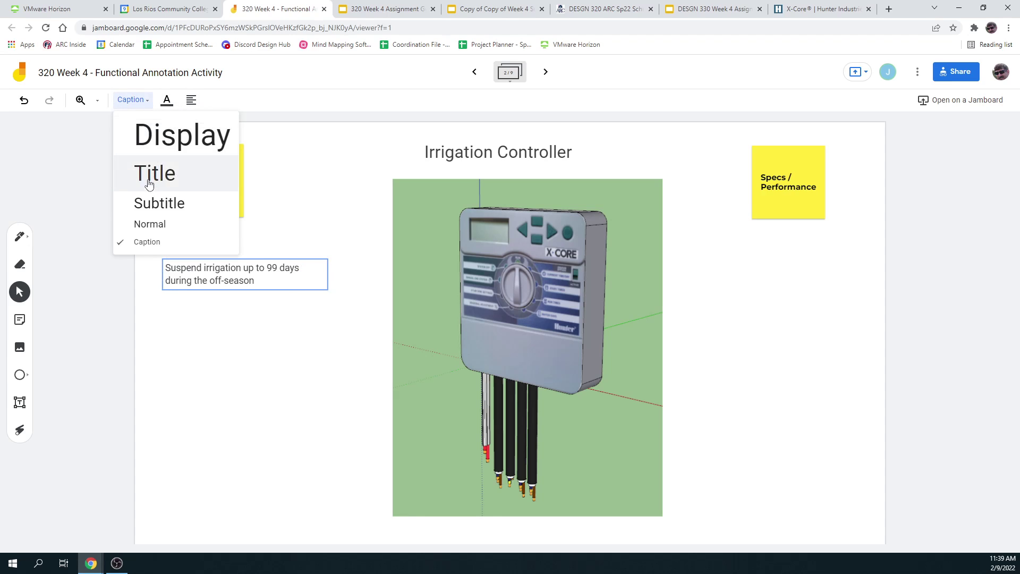
click(151, 228)
click(140, 100)
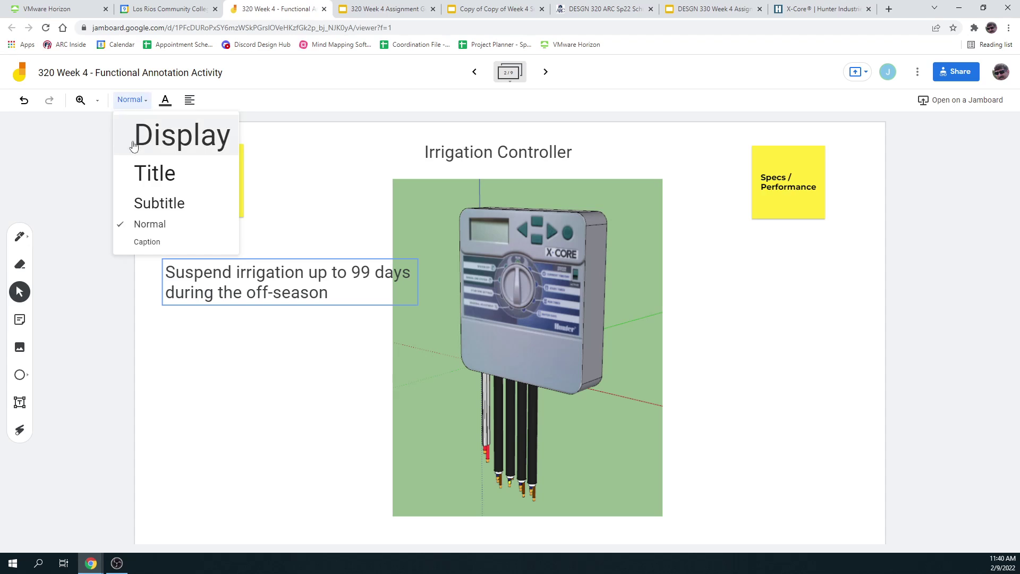
click(147, 243)
click(207, 335)
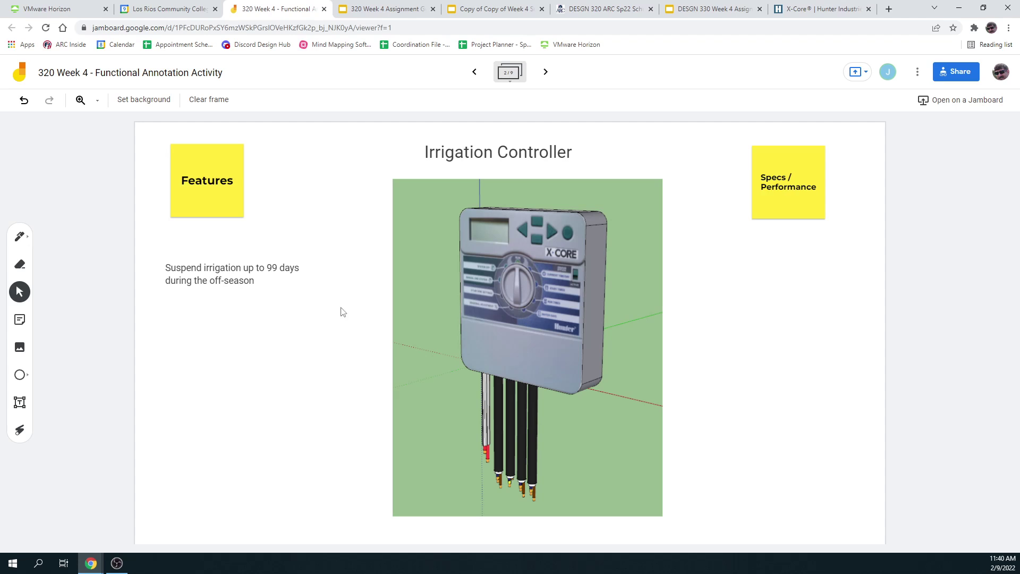
click(811, 10)
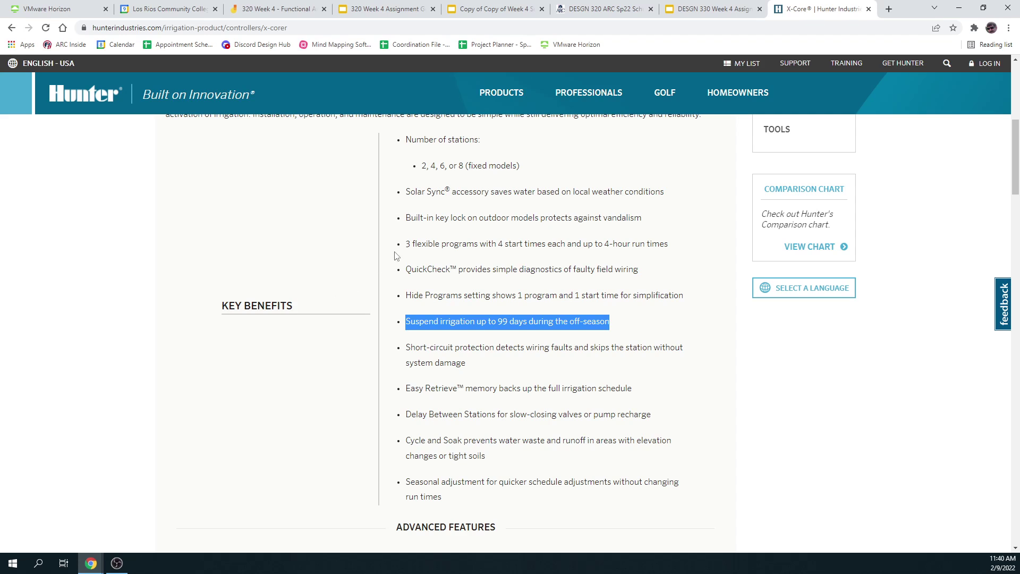
Open the X-Core SPECS tab and scroll down through the specifications
scroll(380, 260, up, 5)
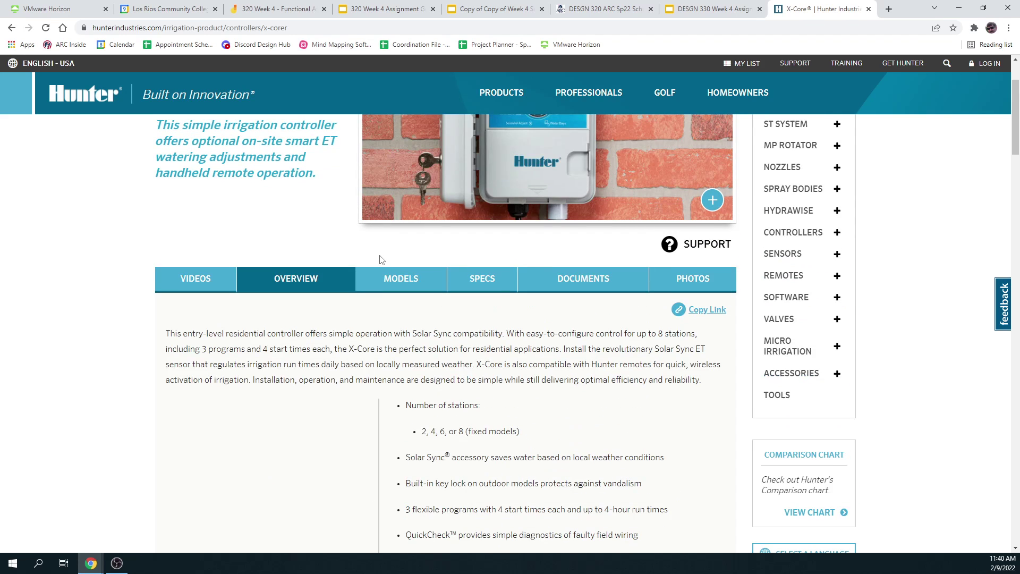
click(482, 279)
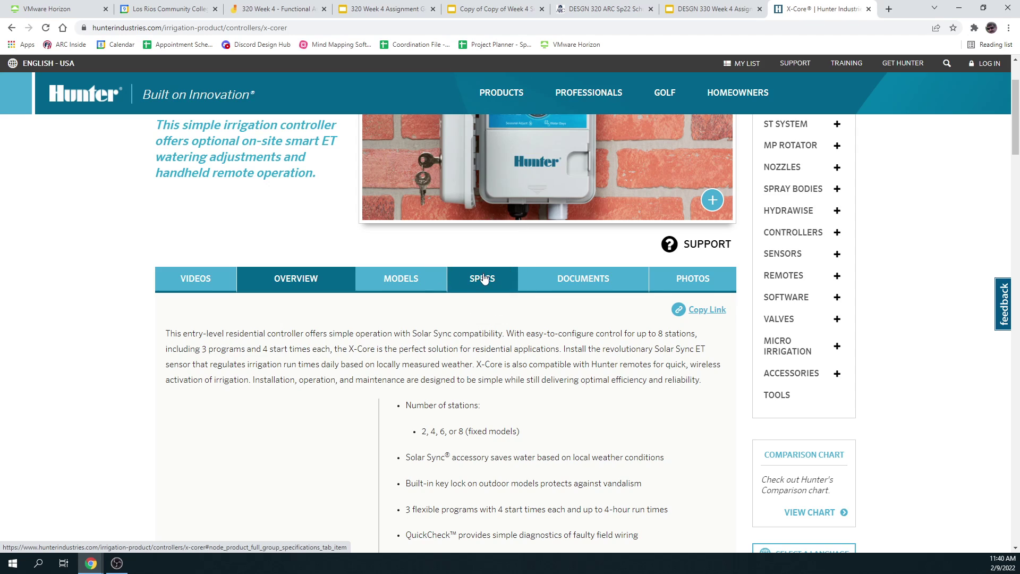
scroll(467, 367, down, 3)
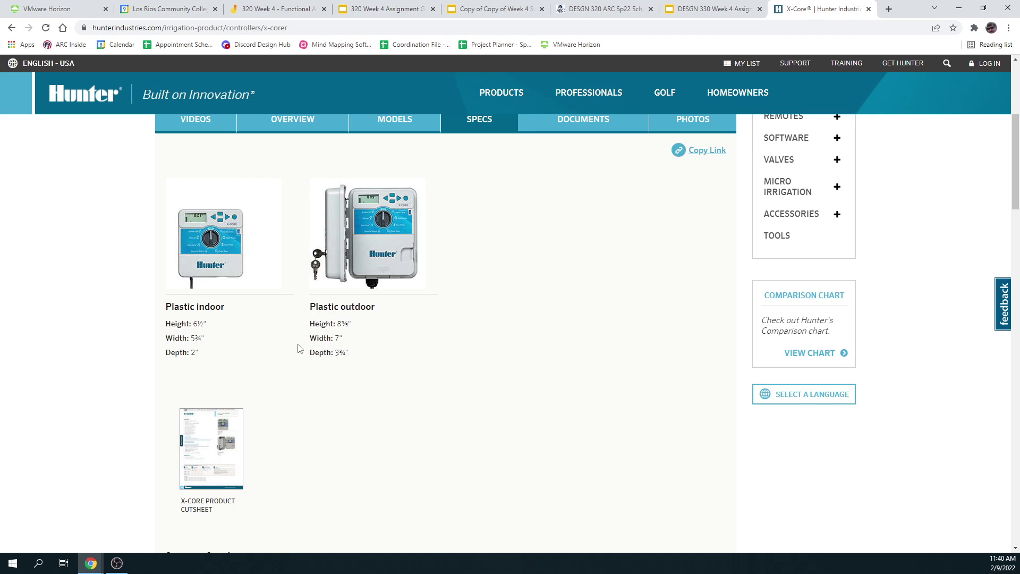
scroll(295, 356, down, 4)
scroll(370, 332, down, 1)
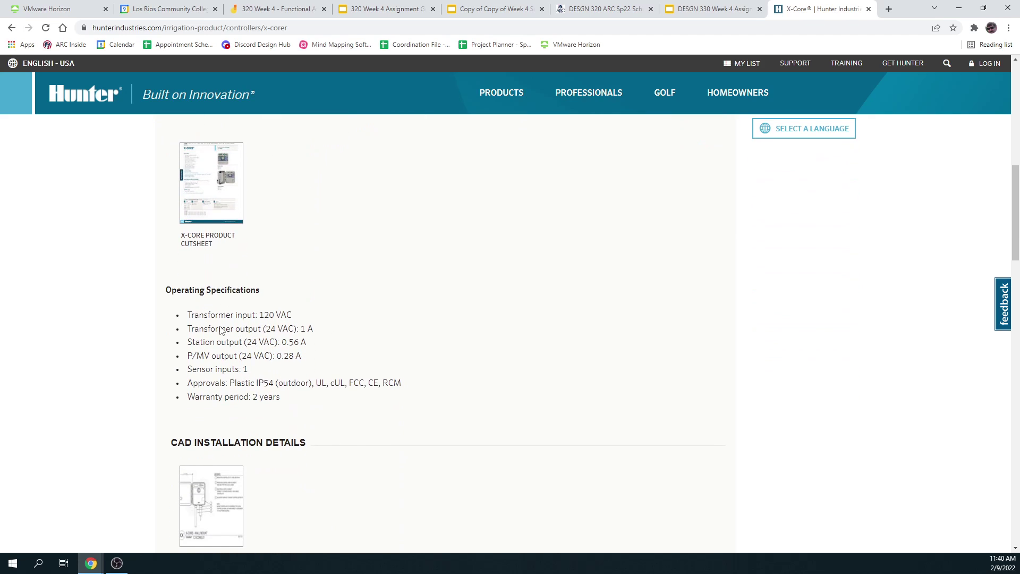
Click through the listed specification lines and scroll to Operating Specifications
click(274, 318)
click(278, 330)
click(277, 330)
click(283, 347)
click(273, 355)
click(214, 374)
click(270, 387)
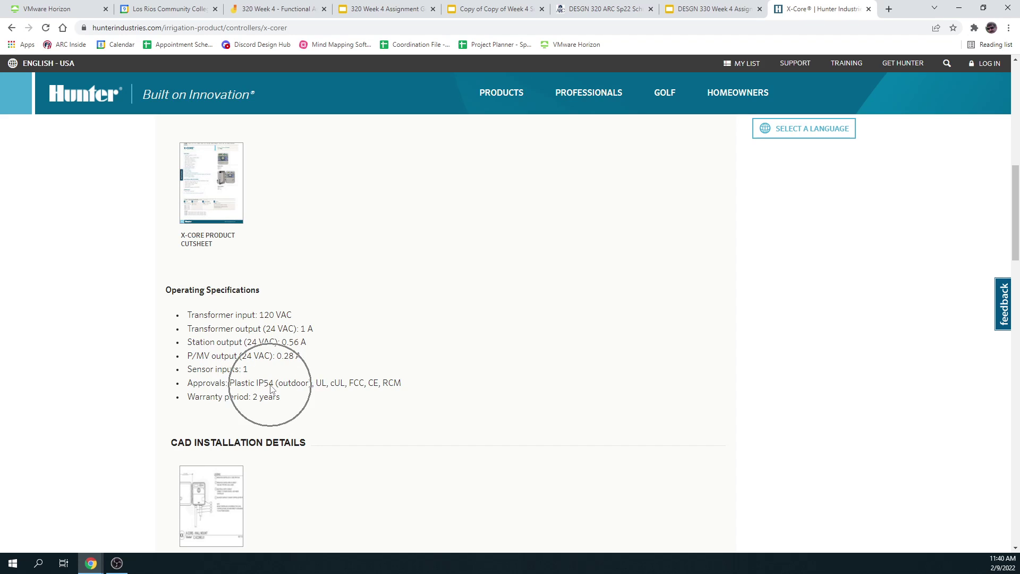
click(244, 403)
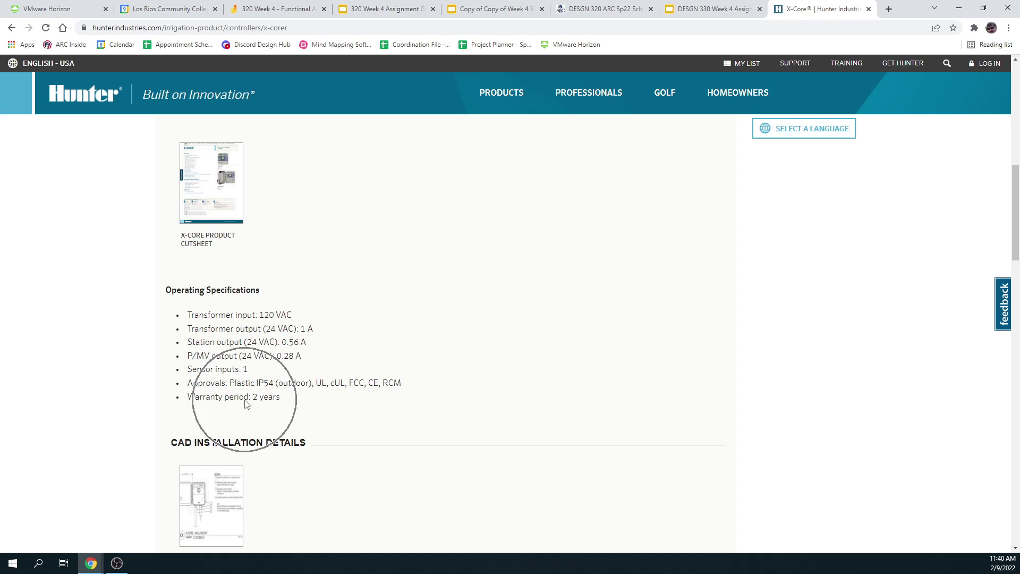
scroll(317, 387, down, 2)
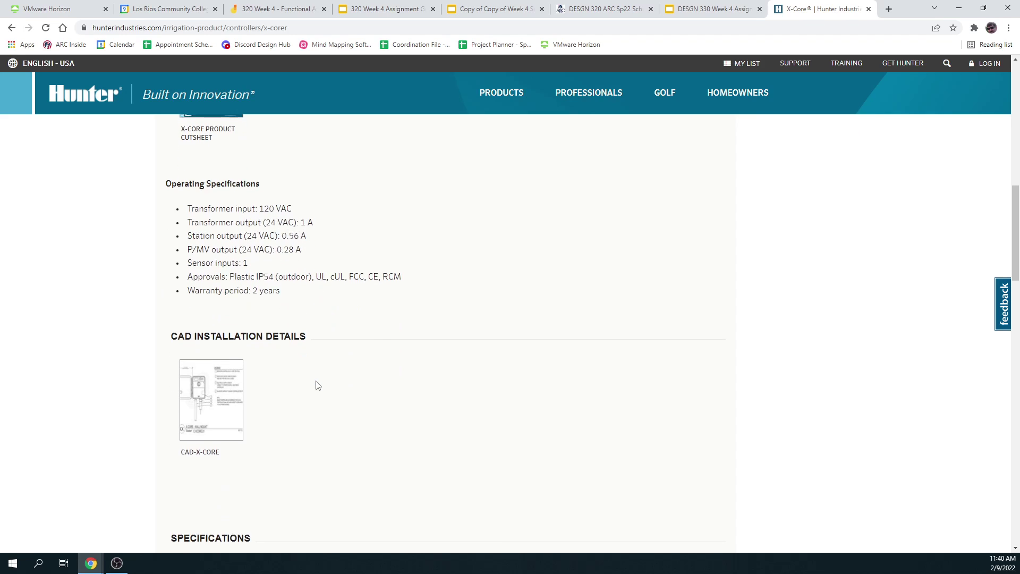
scroll(318, 387, down, 5)
mouse_move(183, 345)
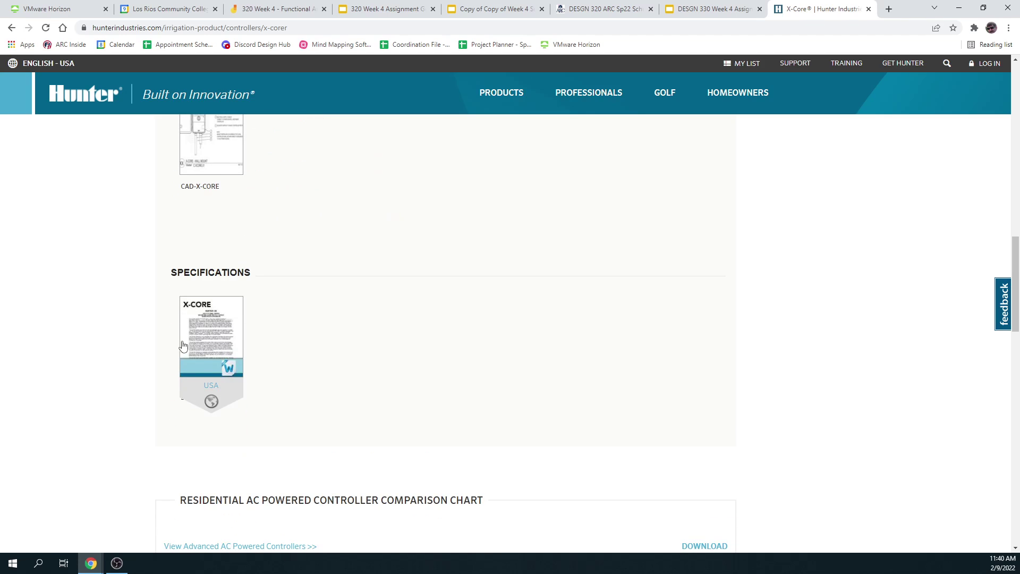
scroll(337, 346, up, 6)
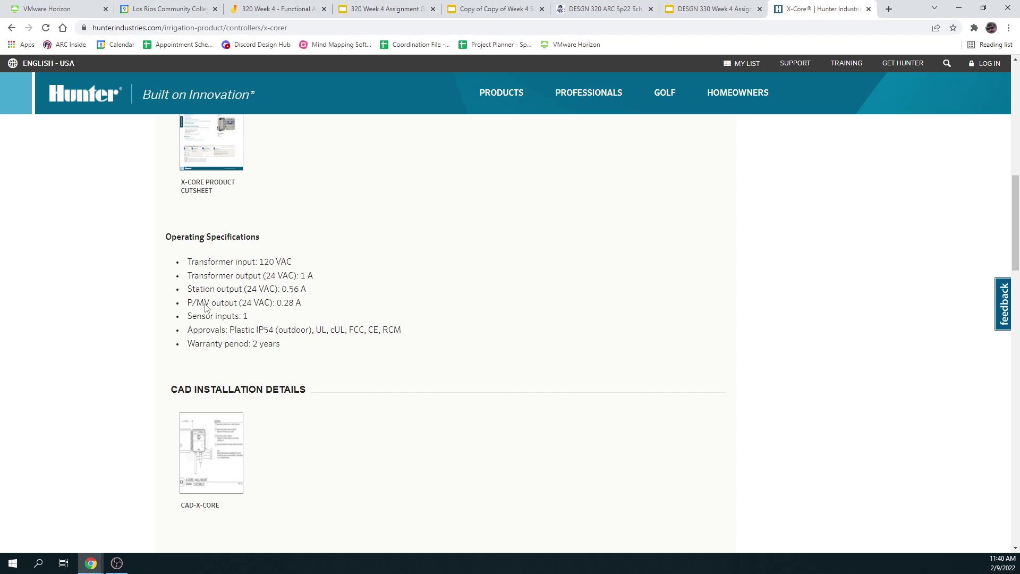
Select the 'Transformer input: 120 VAC' line
click(205, 307)
click(211, 304)
drag(303, 266, 190, 264)
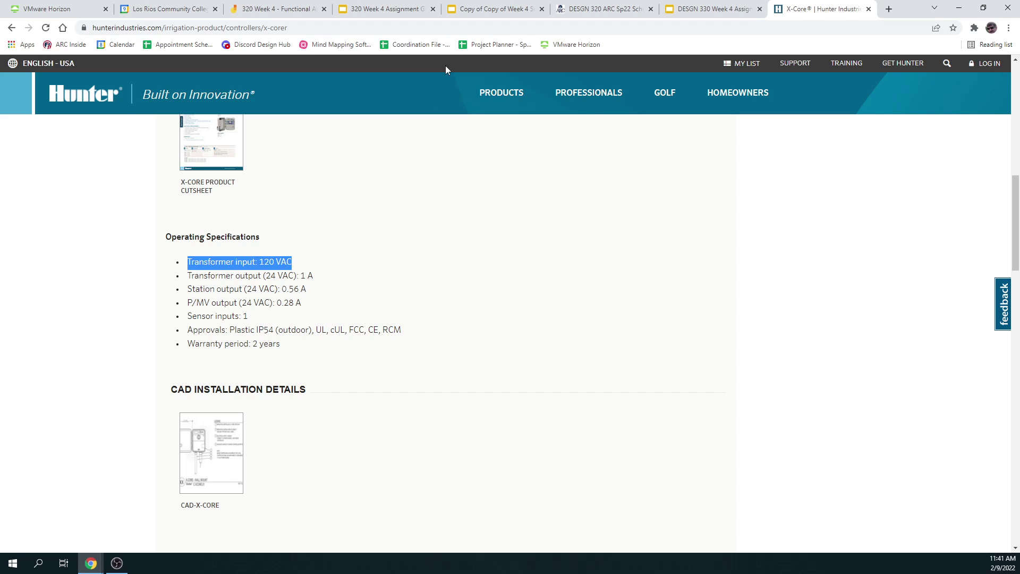
Add a one-line text box 'Transformer input: 120 VAC' beneath the Specs / Performance note
click(268, 9)
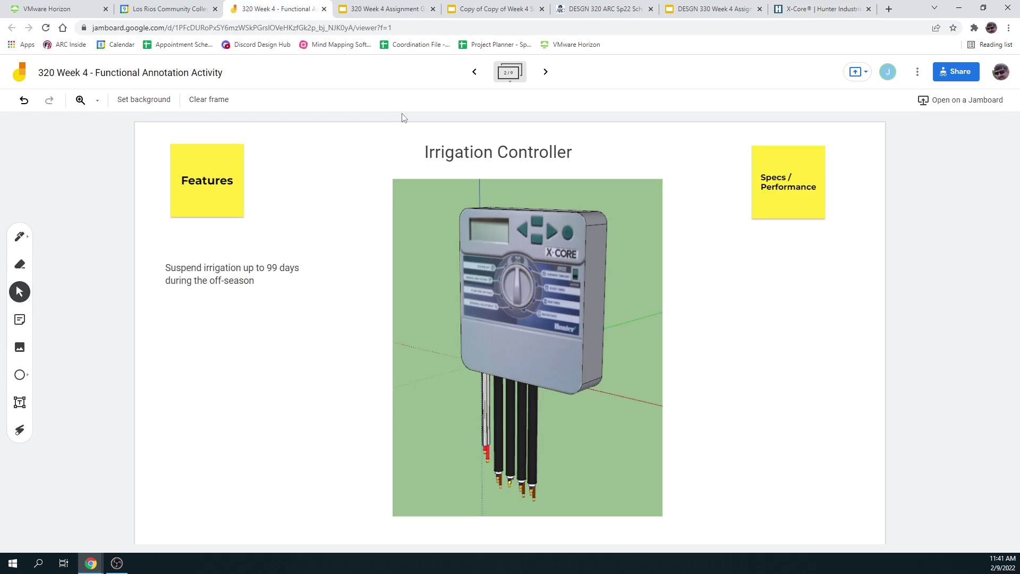
right_click(771, 266)
click(20, 404)
click(710, 266)
text(Transformer input: 120 VAC)
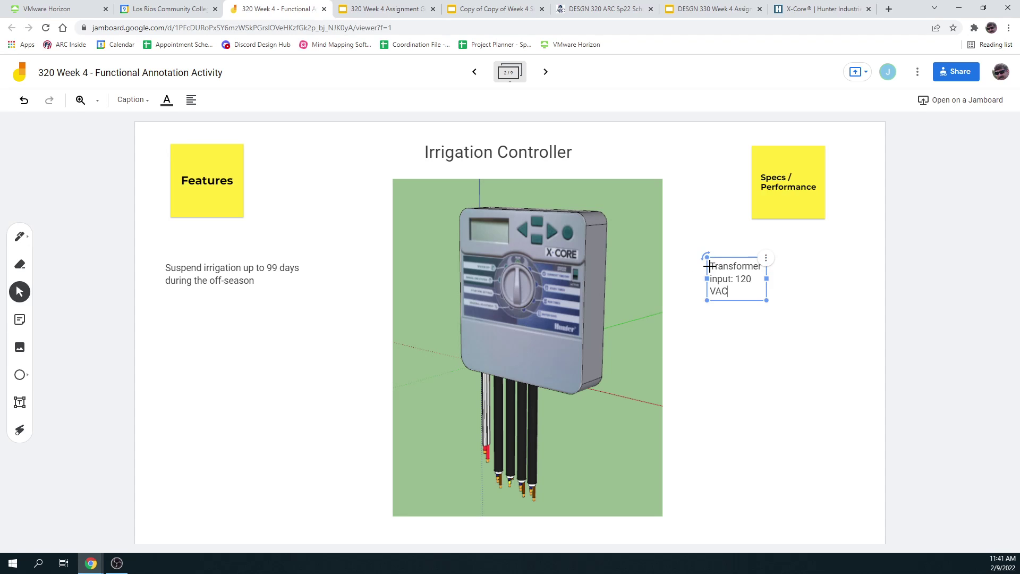
drag(767, 278, 852, 275)
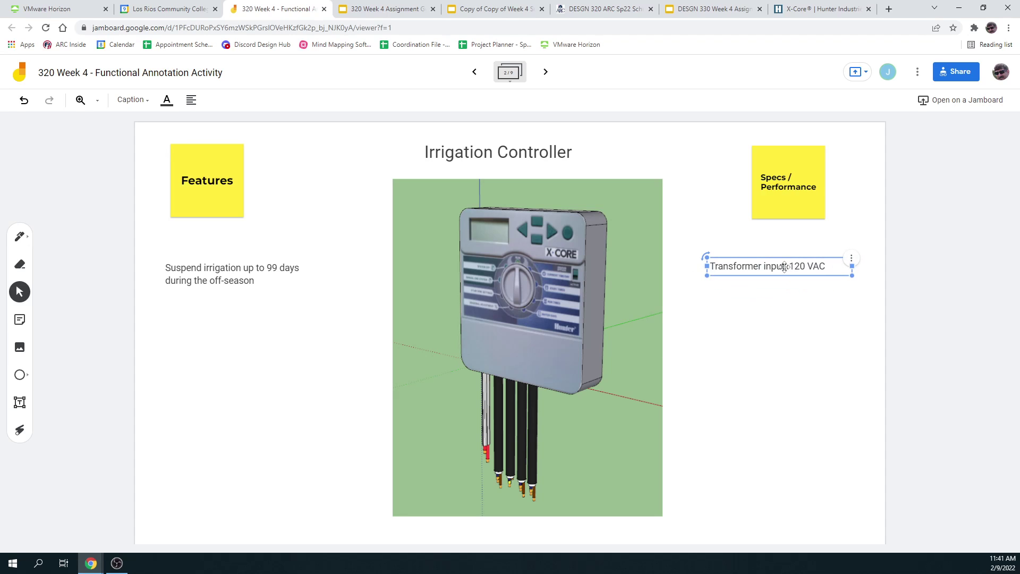
drag(785, 266, 794, 241)
click(958, 286)
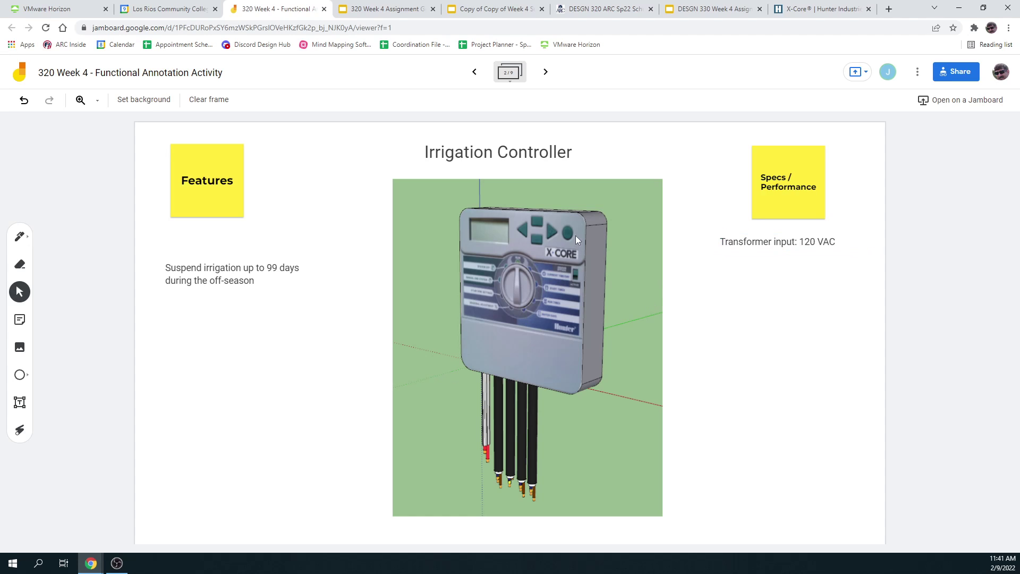
click(569, 160)
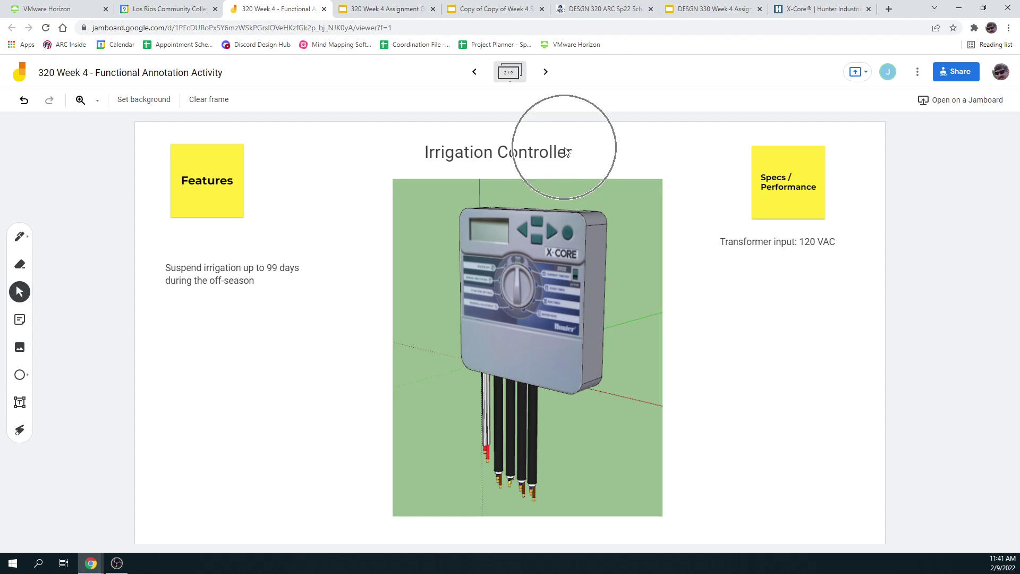
click(511, 78)
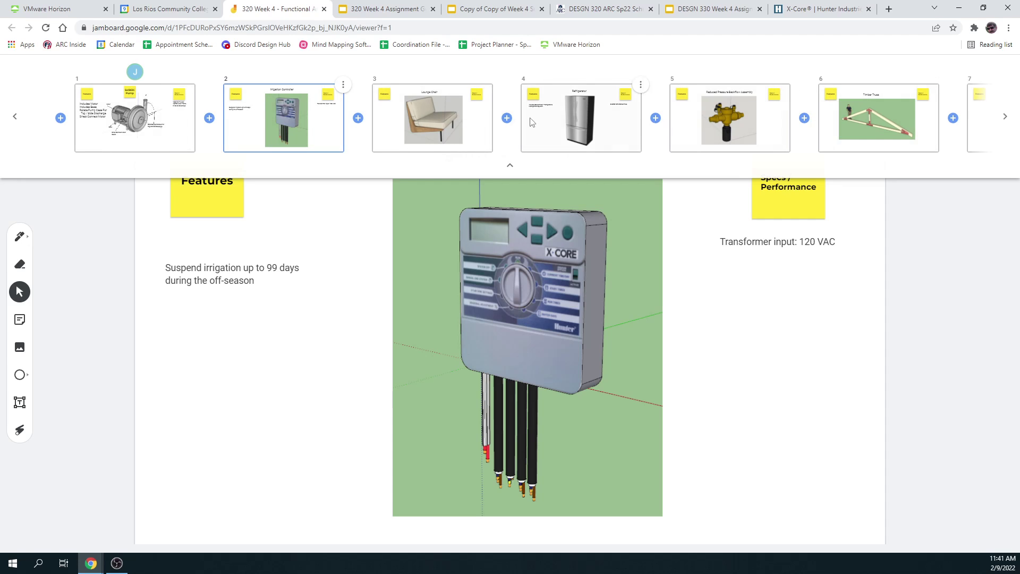
click(202, 394)
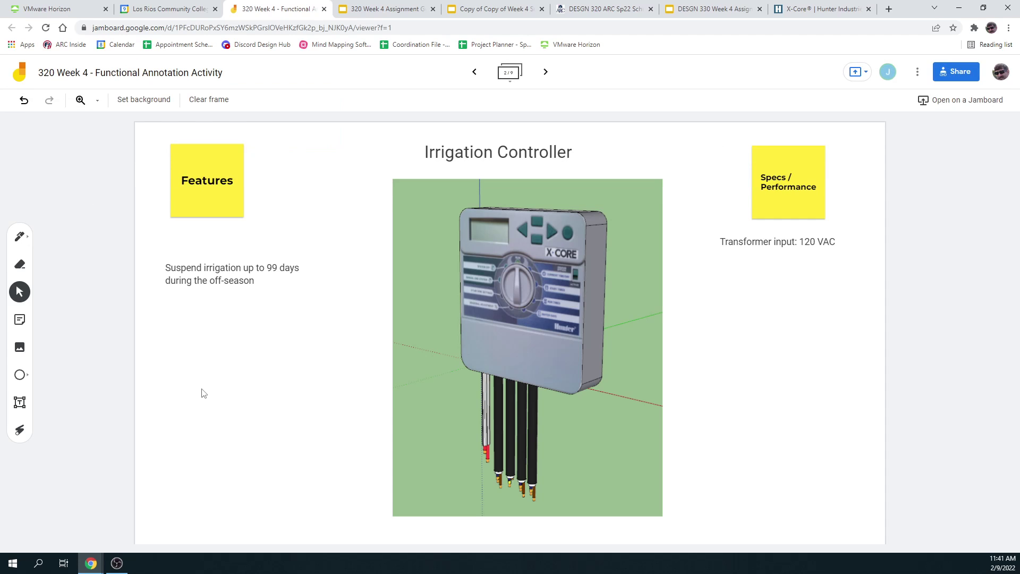
click(208, 273)
click(209, 272)
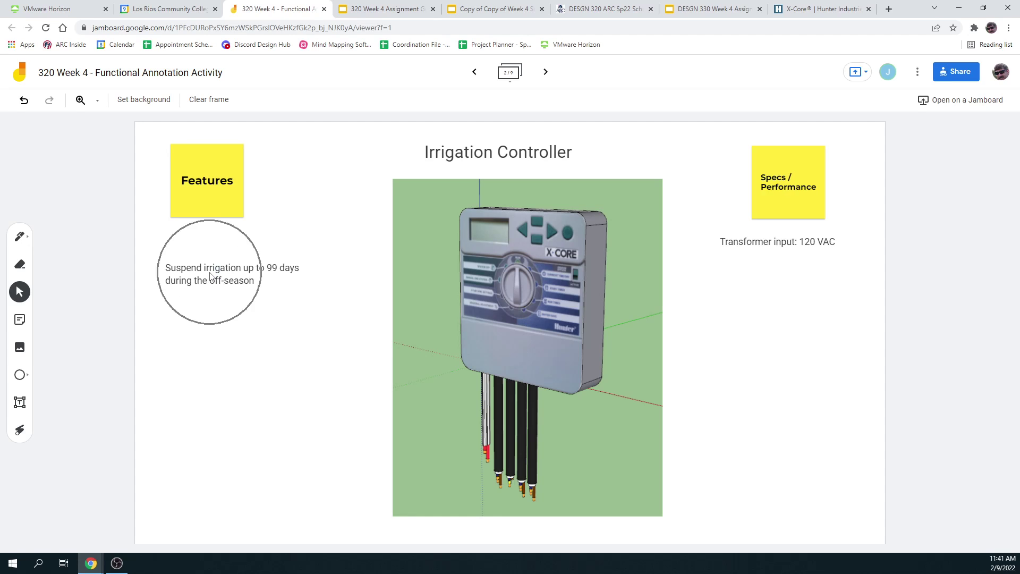
click(775, 245)
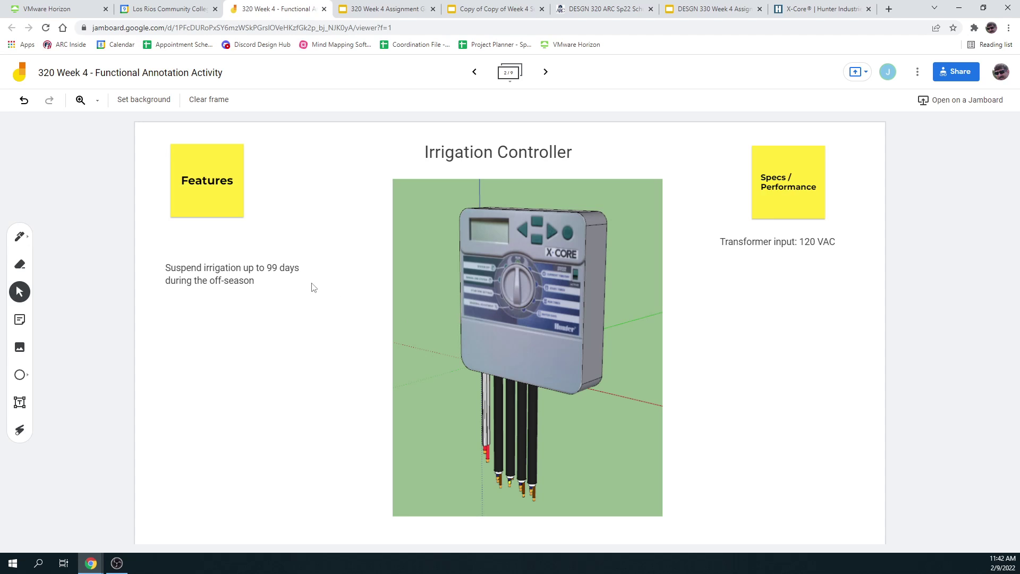
click(200, 205)
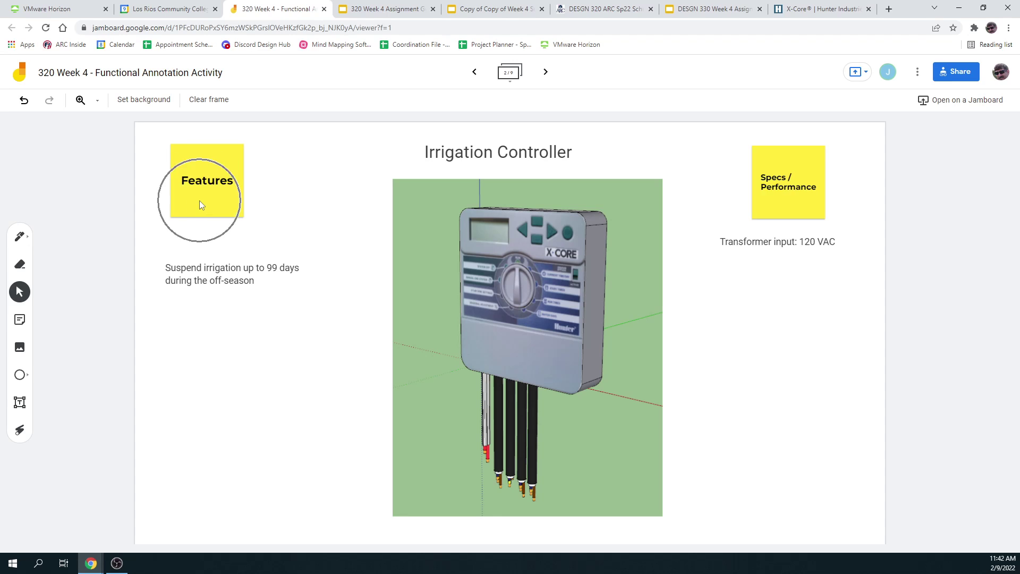
click(802, 211)
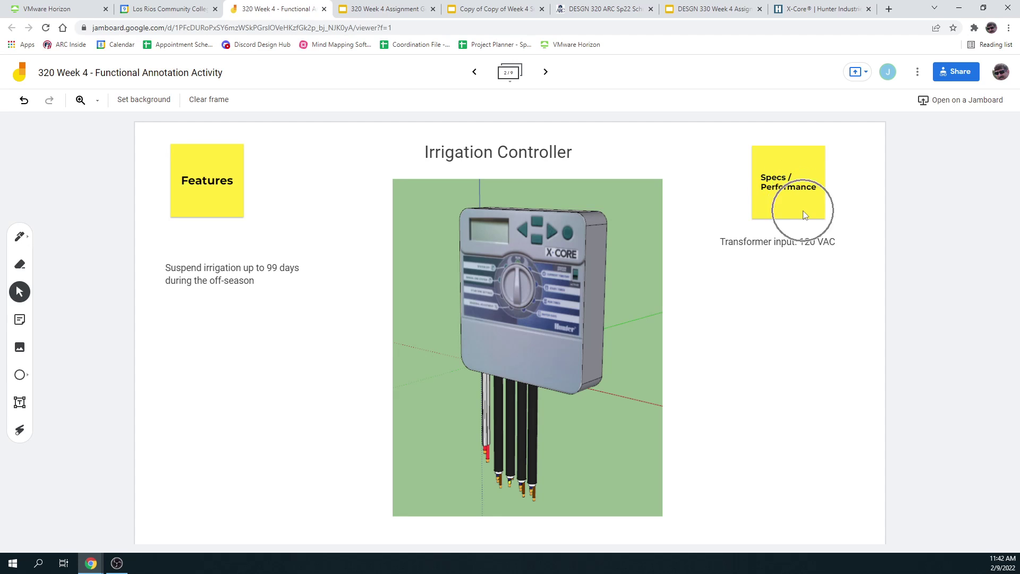